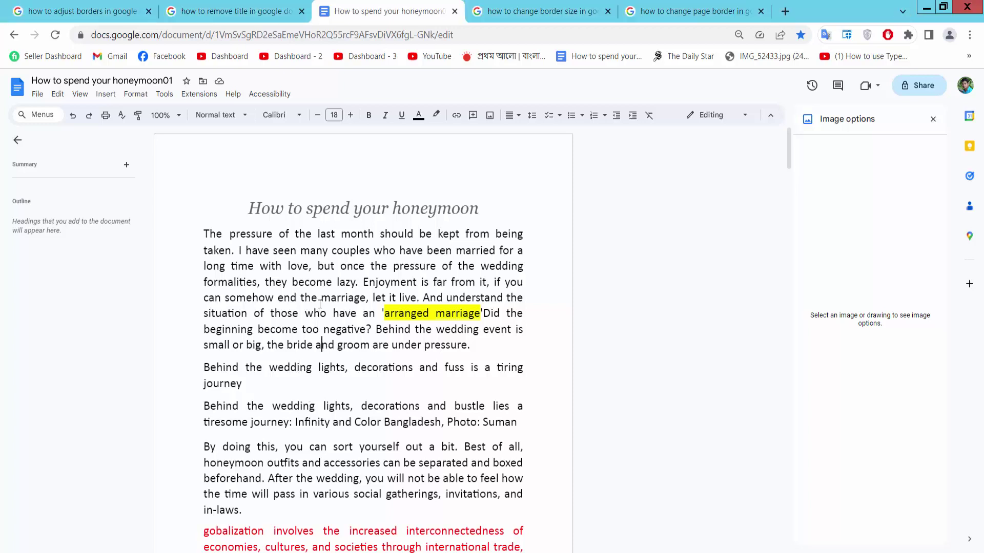
Apply the Title style to the heading 'How to spend your honeymoon' via the Format menu.
left_click(251, 208)
left_click_drag(250, 207, 480, 208)
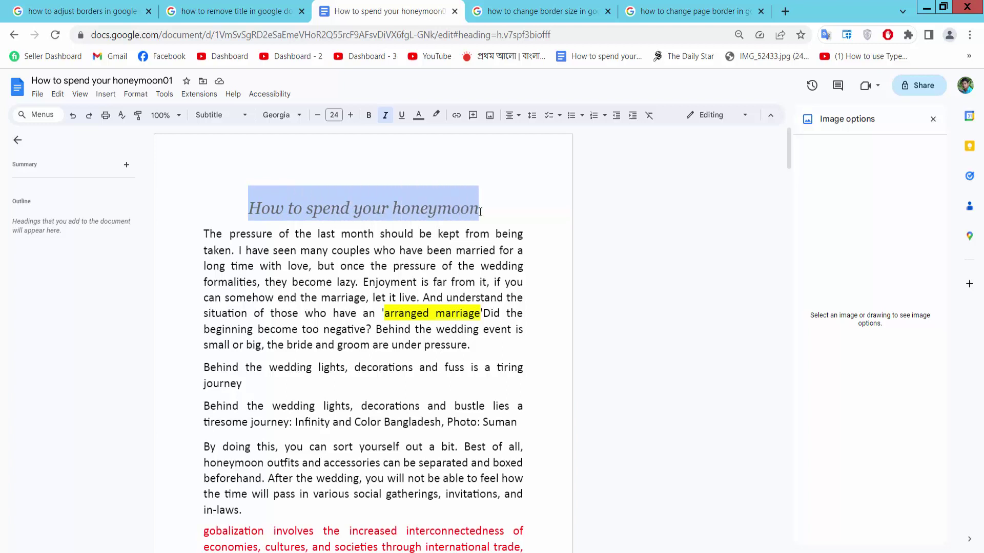
left_click(135, 95)
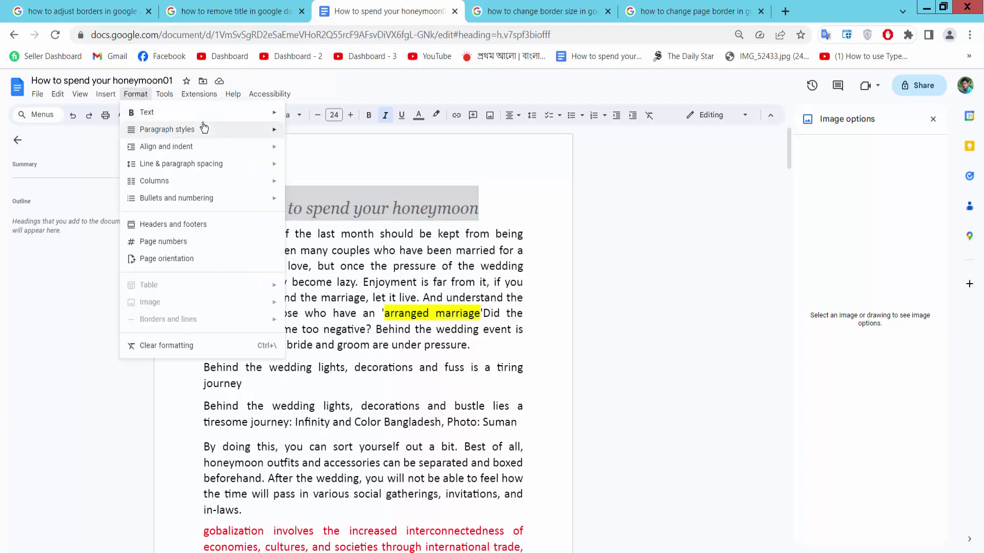
mouse_move(166, 129)
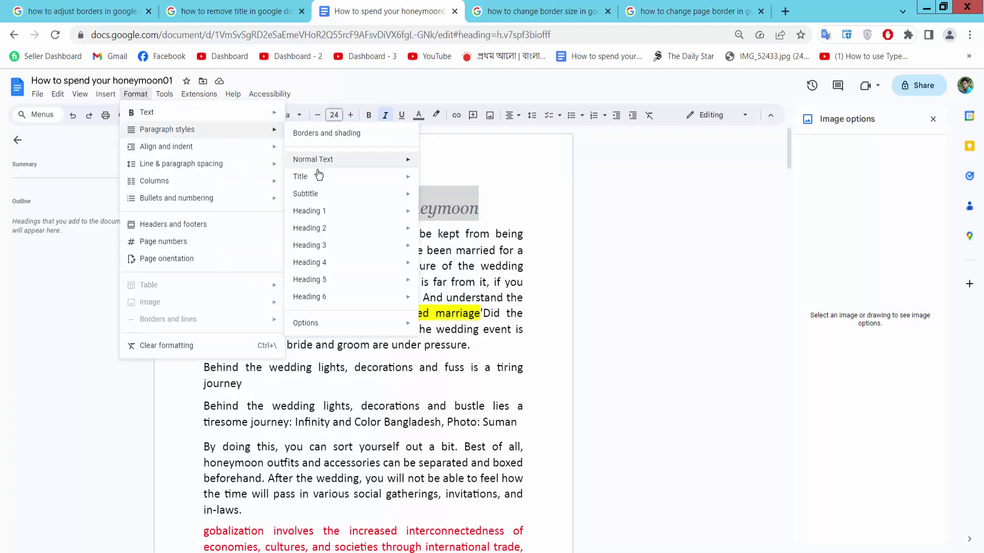
mouse_move(301, 177)
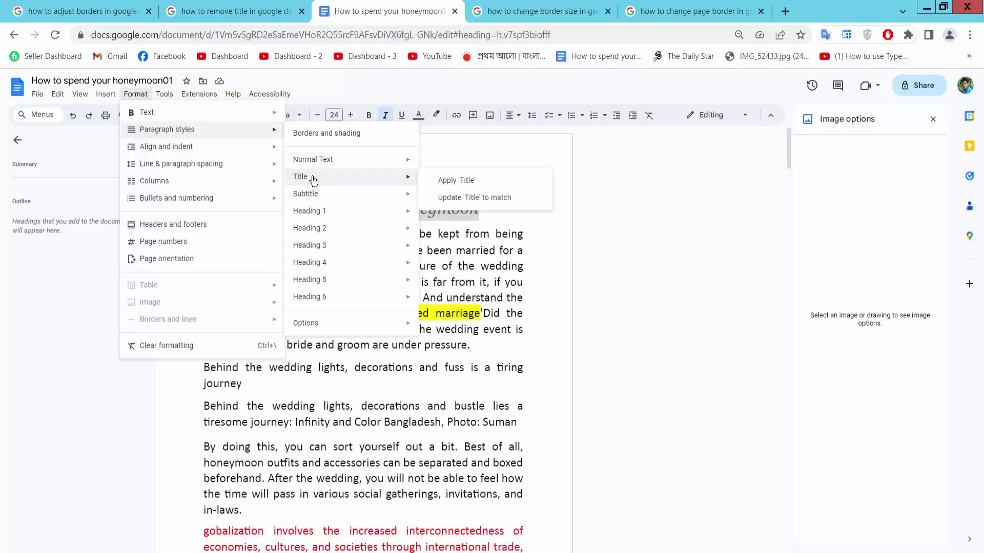
left_click(467, 187)
left_click(408, 237)
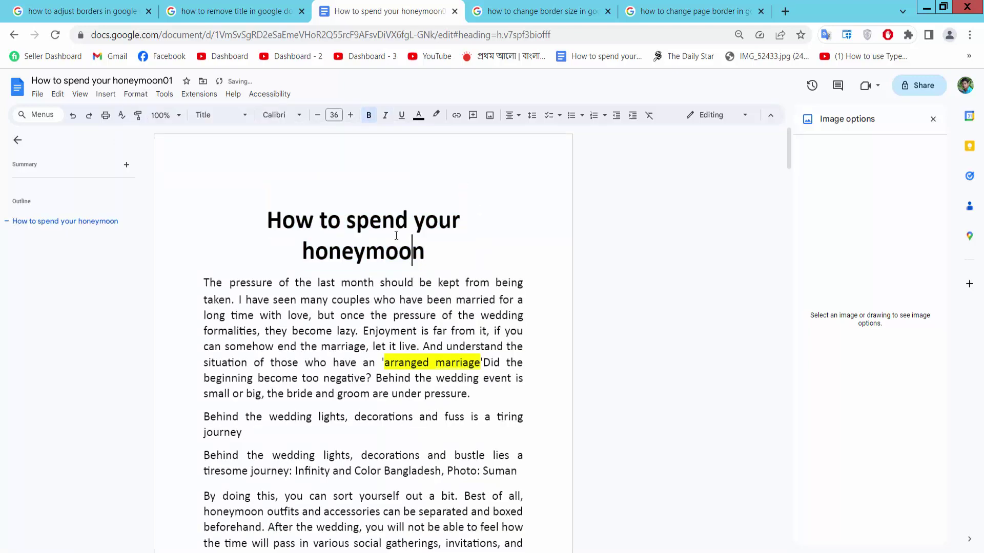
scroll(384, 231, "down", 2)
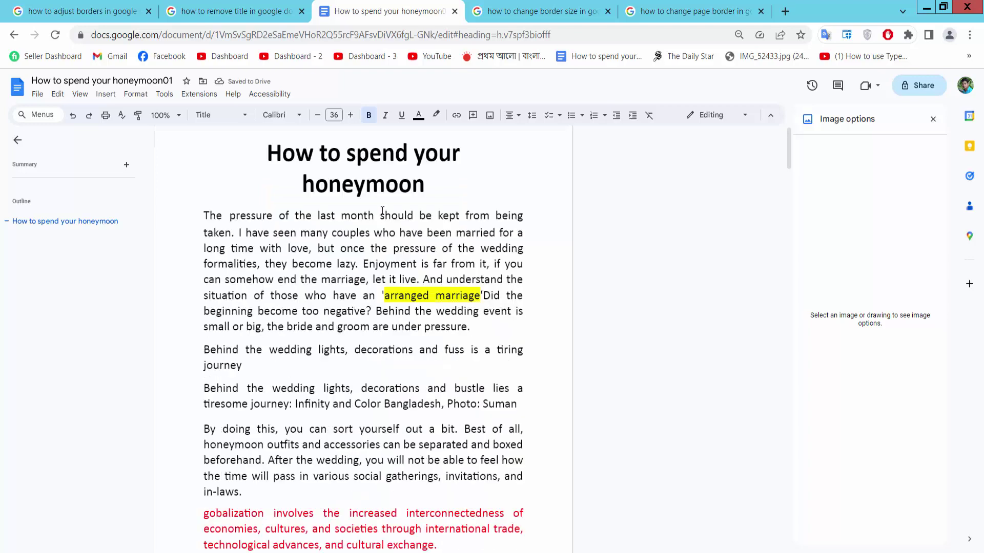
scroll(312, 322, "down", 2)
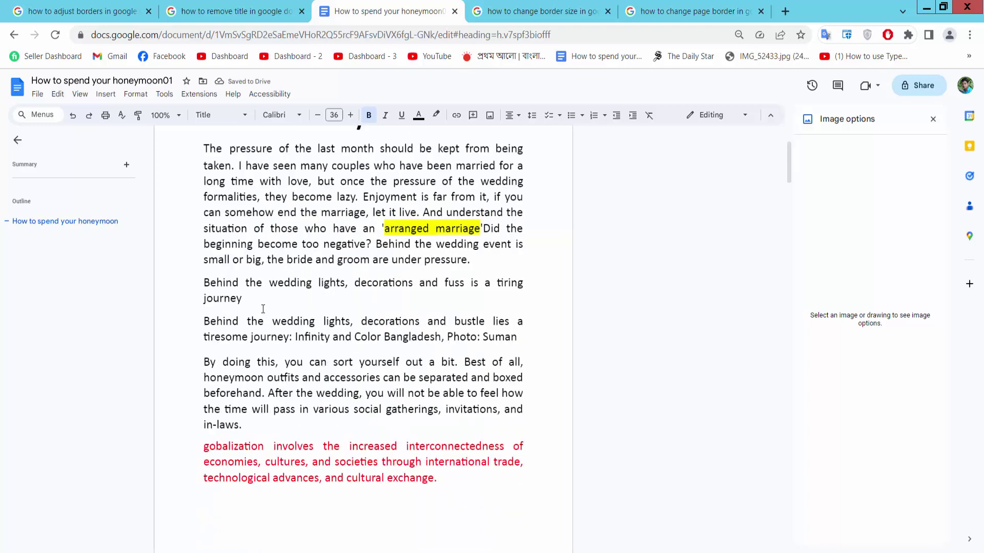
Style the 'Behind the wedding lights, decorations and fuss' paragraph as Title via the Styles dropdown.
left_click_drag(264, 300, 204, 282)
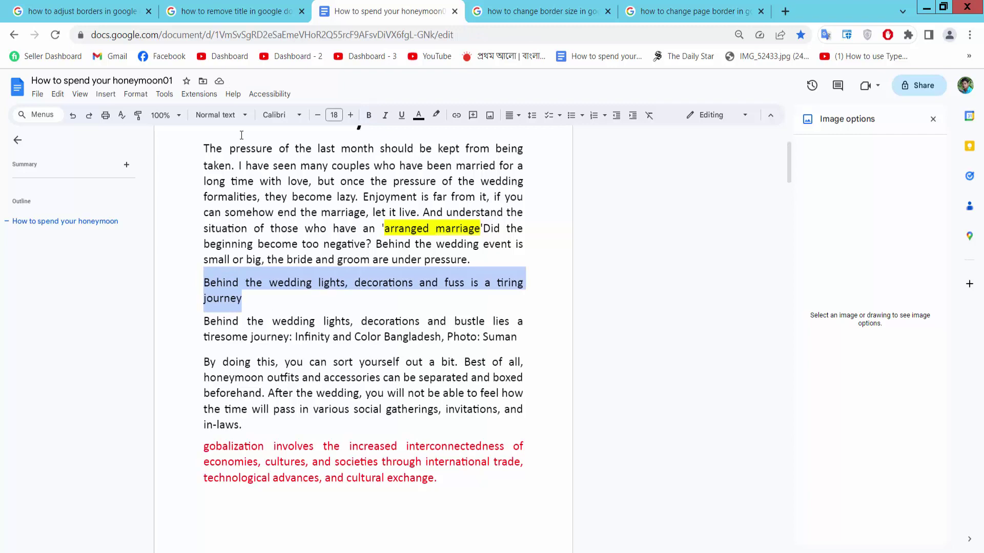
left_click(246, 115)
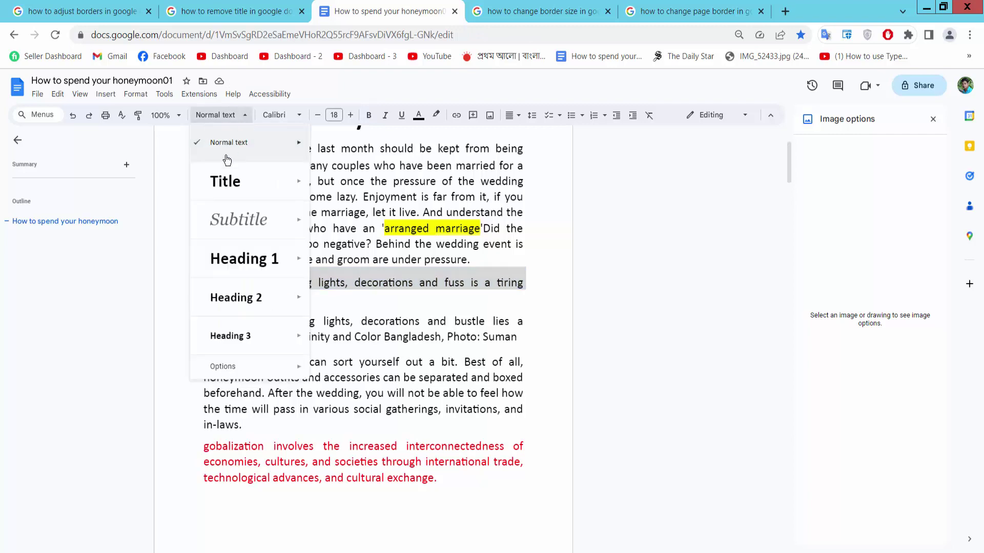
left_click(362, 172)
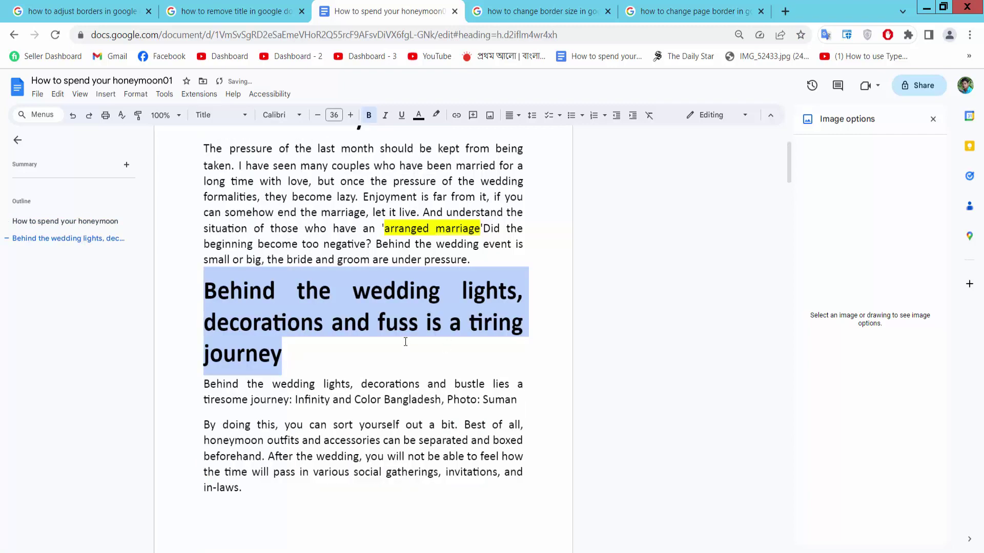
left_click(370, 321)
scroll(385, 350, "down", 3)
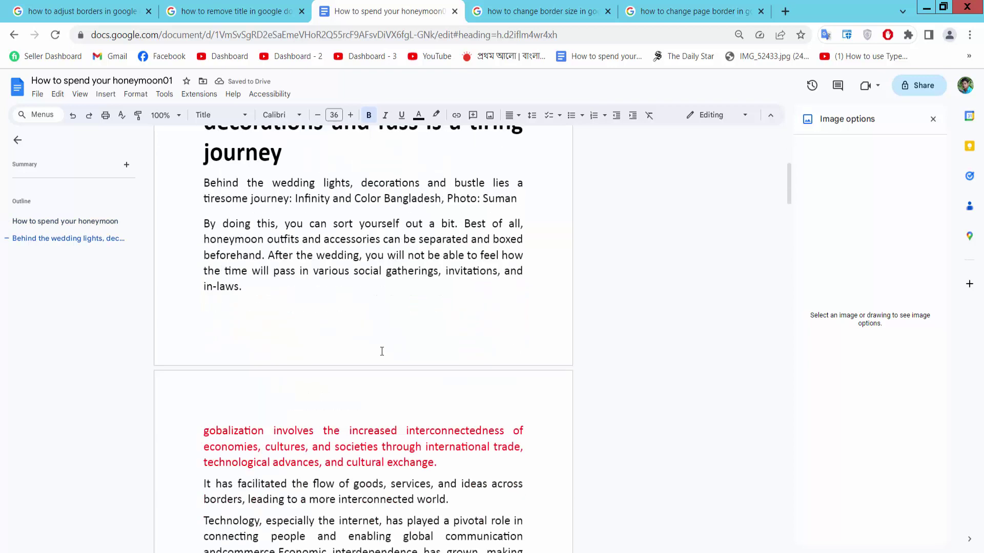
scroll(381, 351, "down", 2)
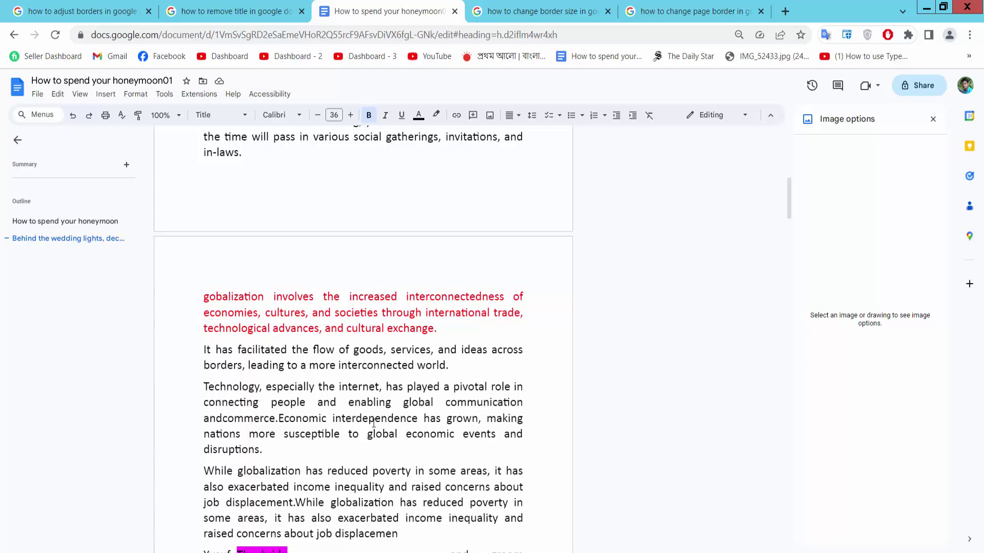
scroll(374, 423, "up", 3)
scroll(374, 422, "up", 4)
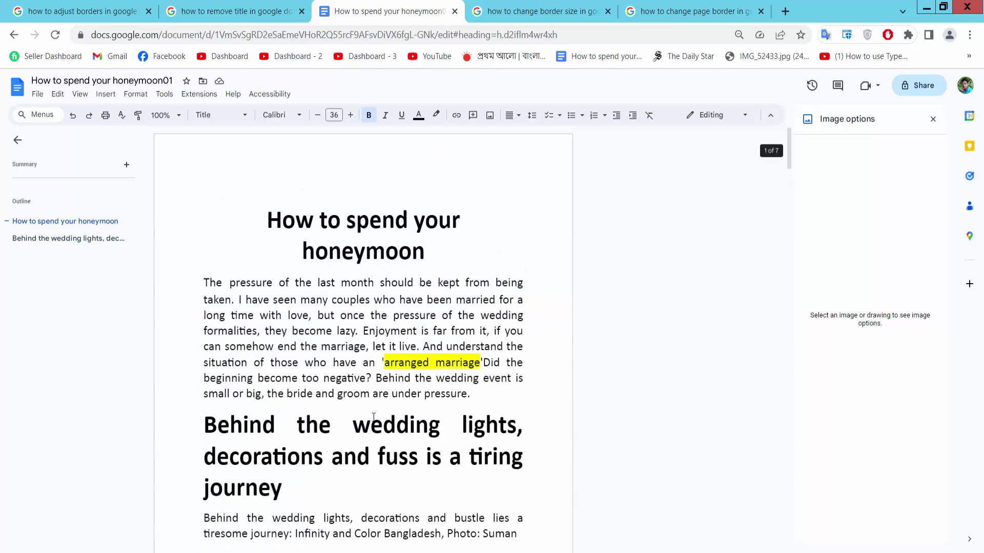